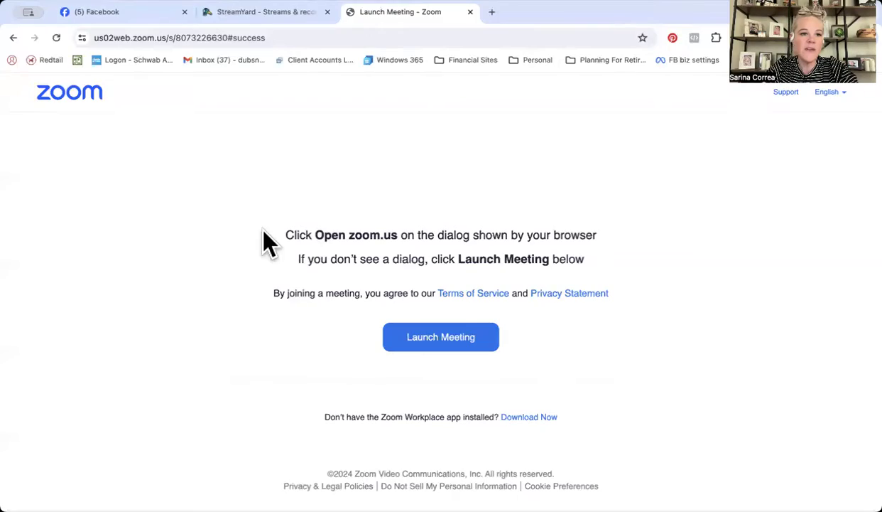
- Switch the shared browser from the Zoom meeting to the Facebook home feed
click(128, 14)
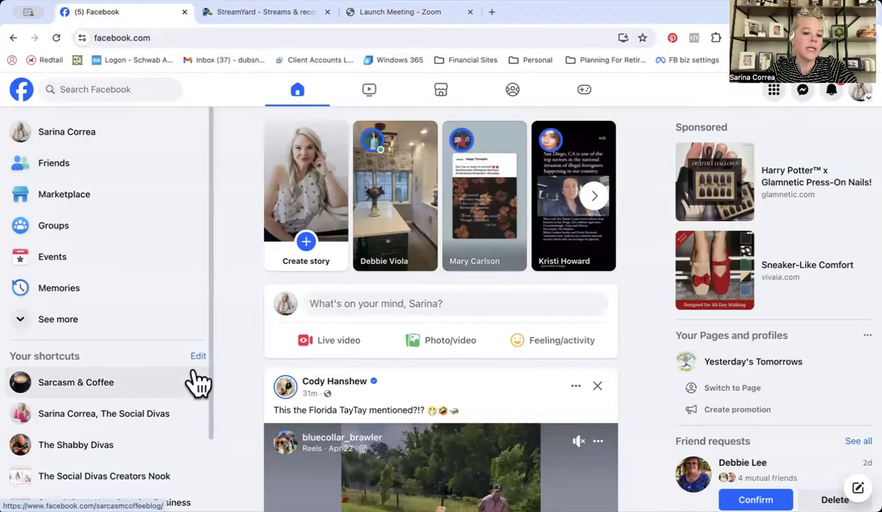
- Open the 5 Day Ultimate Masterclass For Creatives group from recent searches and start a post
click(118, 91)
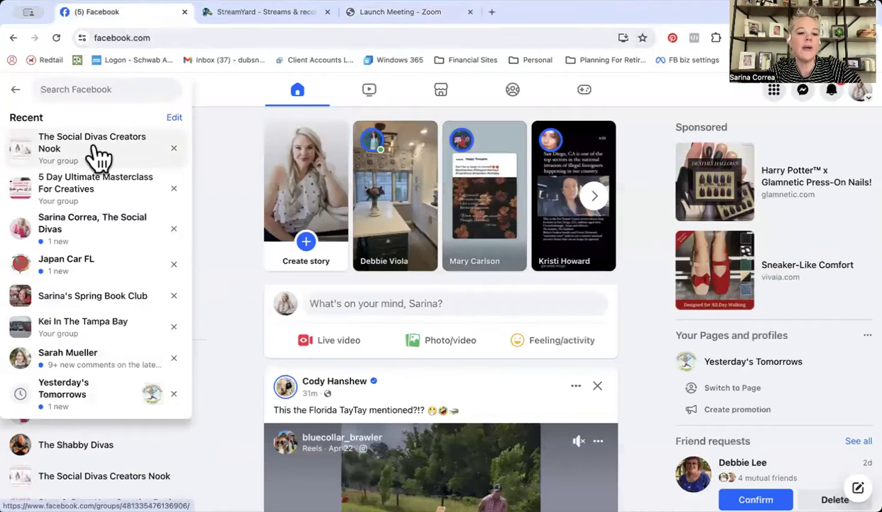
click(95, 185)
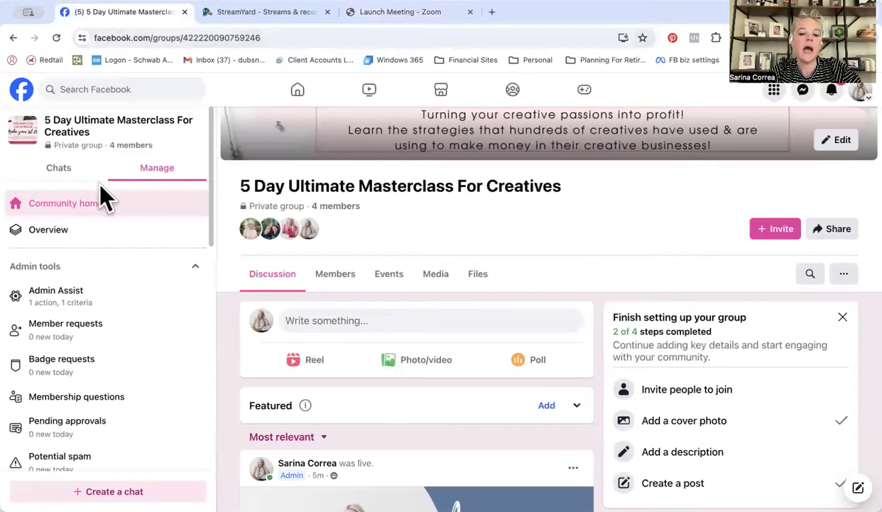
click(310, 325)
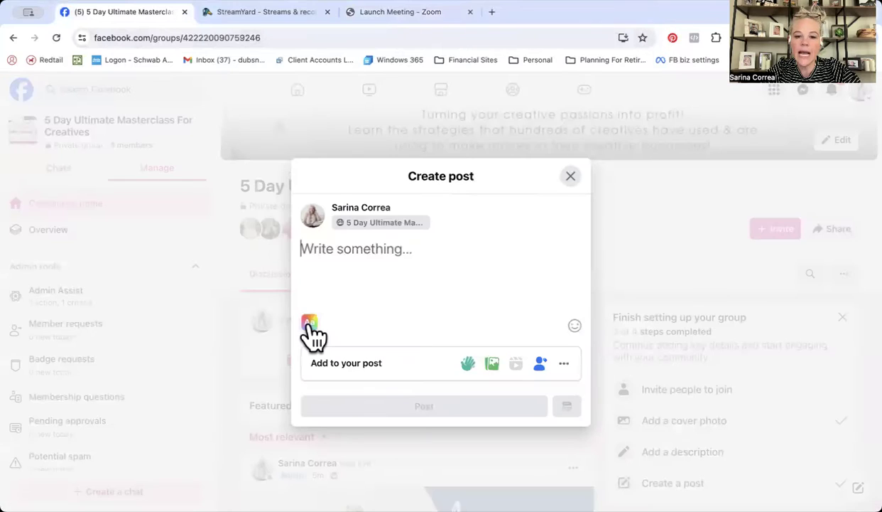
- Set up a group live video with Streaming software as the source, then switch to StreamYard
click(564, 366)
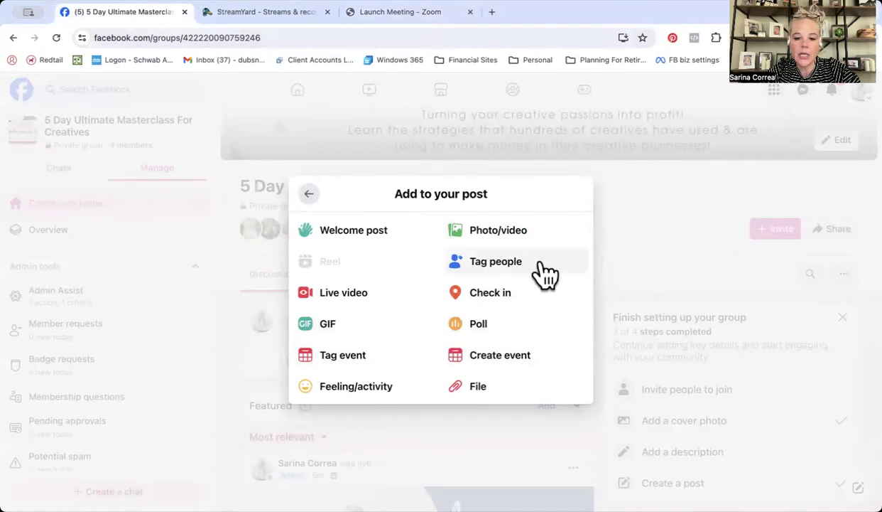
click(359, 292)
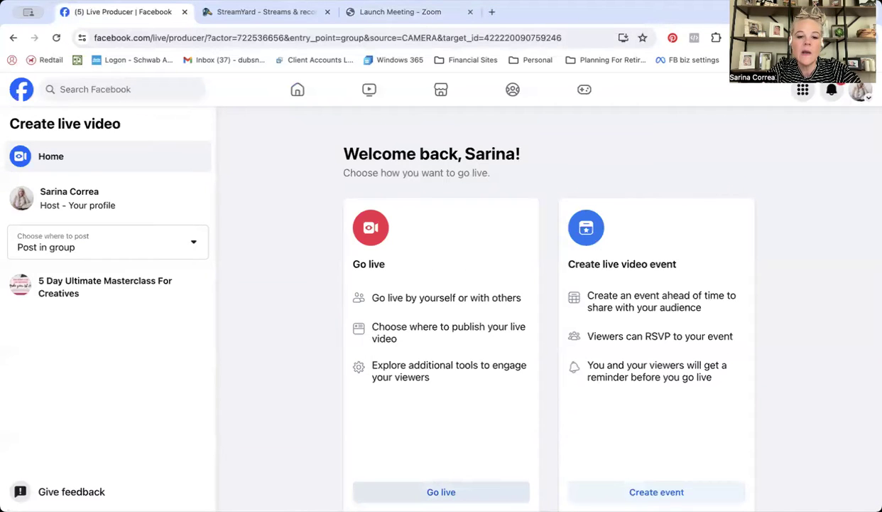
click(442, 491)
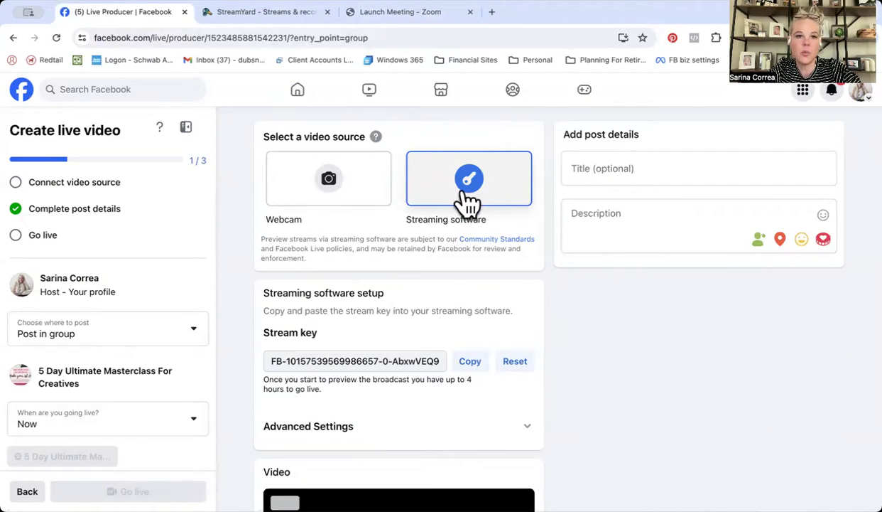
click(268, 17)
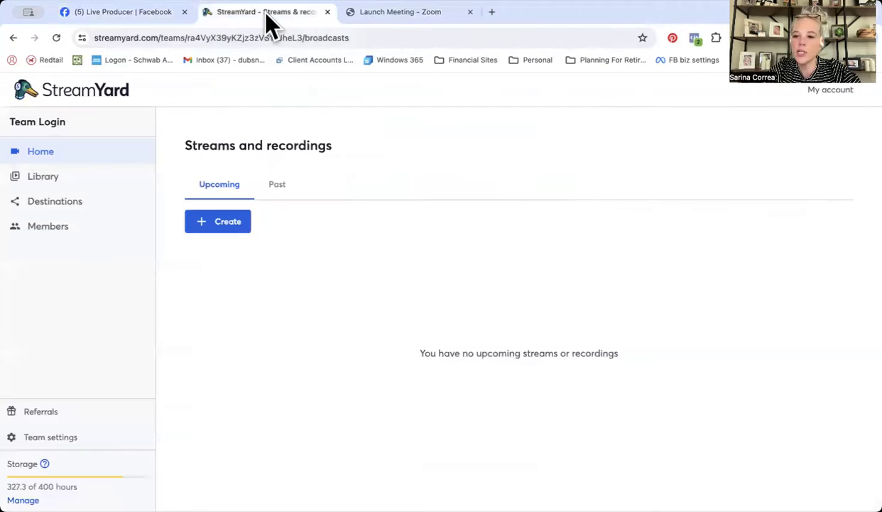
- Add a Custom RTMP destination in StreamYard nicknamed 'Facebook Groups', then return to Facebook
click(34, 208)
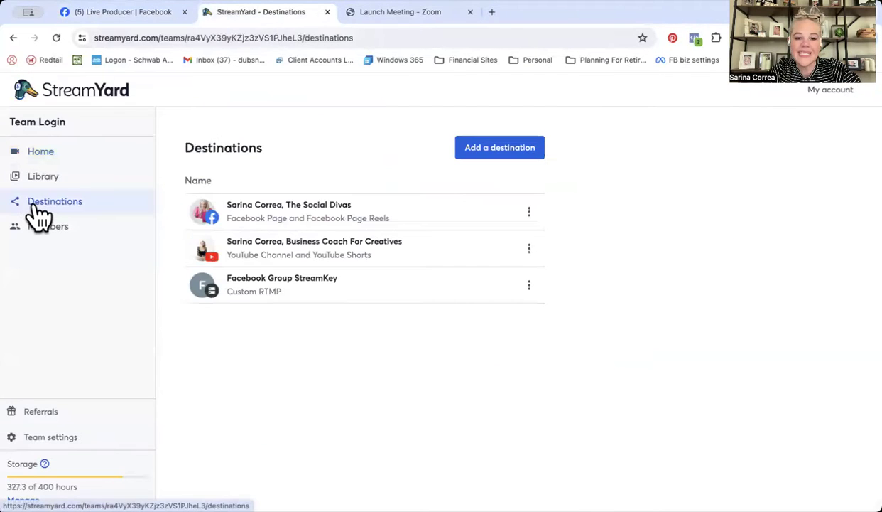
click(501, 147)
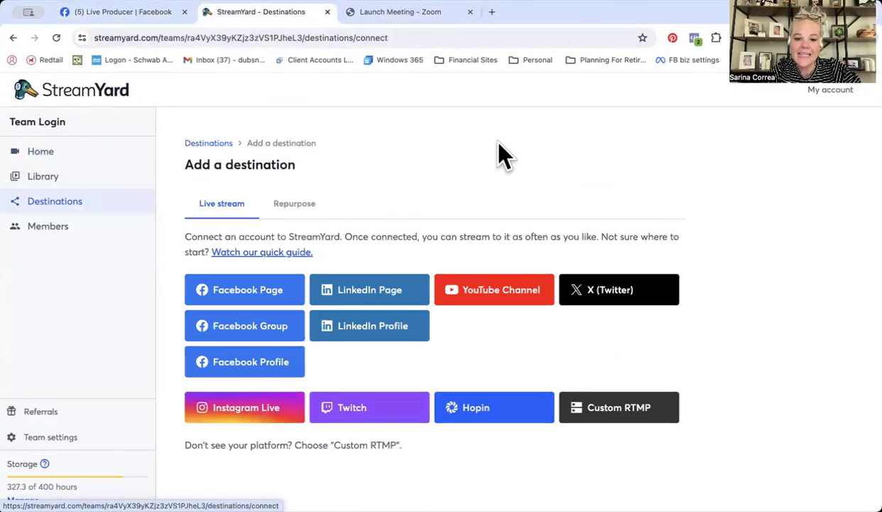
click(623, 409)
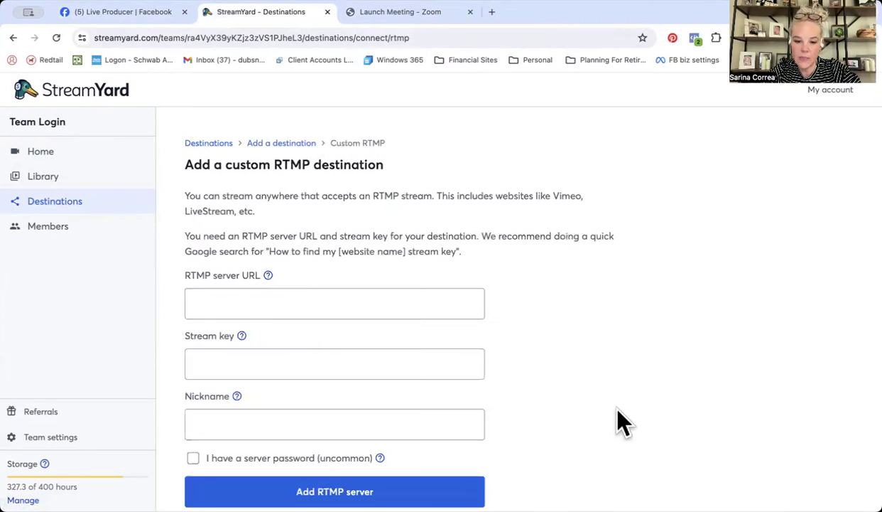
click(239, 421)
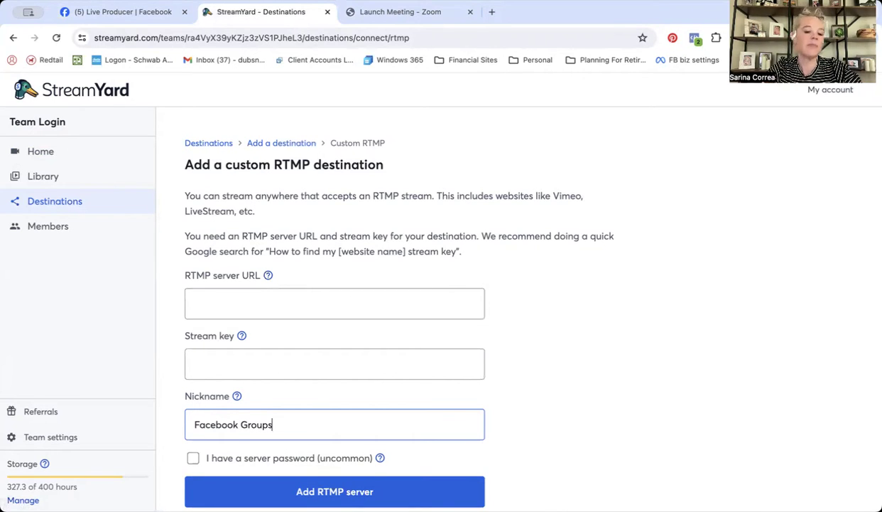
click(102, 16)
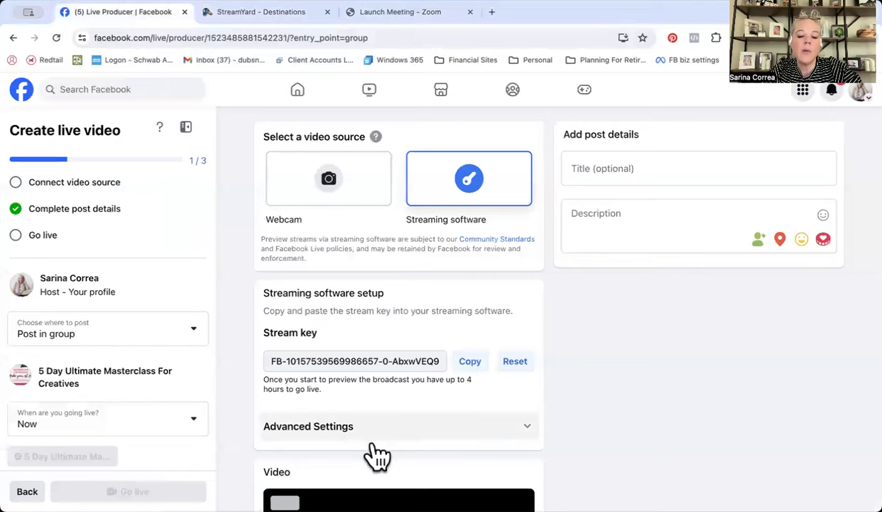
- Copy Facebook's stream key from Advanced Settings into the StreamYard RTMP form
click(327, 435)
scroll(327, 444, down, 3)
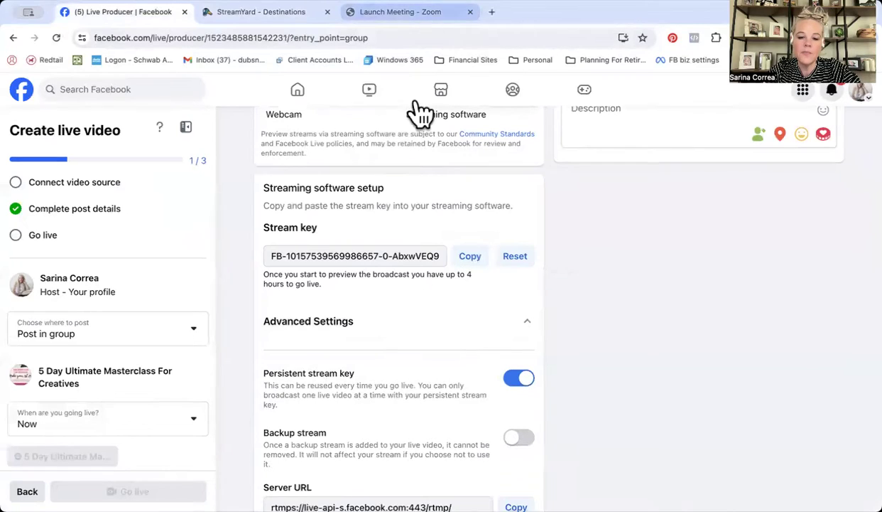
click(475, 260)
click(290, 14)
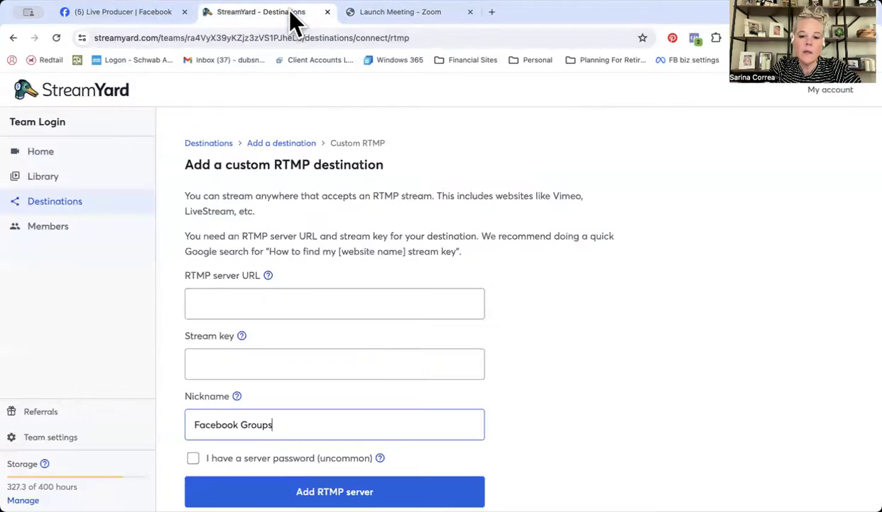
click(256, 358)
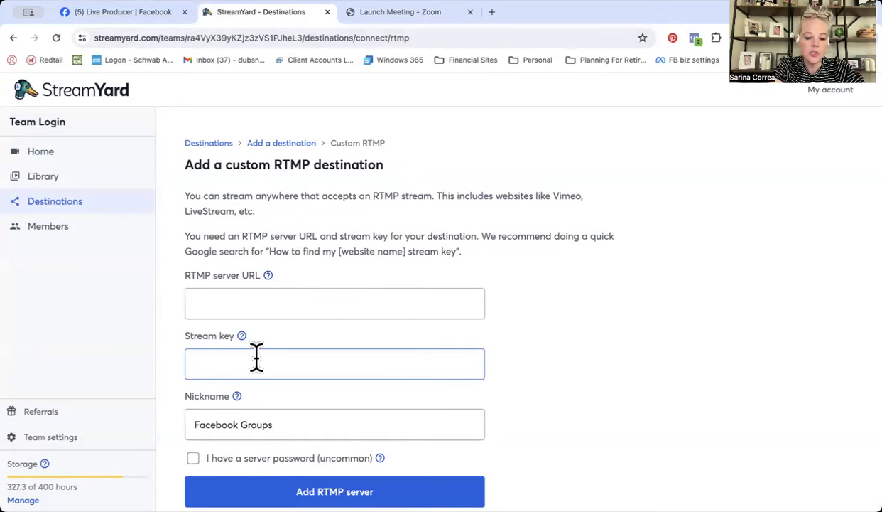
key(ctrl+v)
click(235, 304)
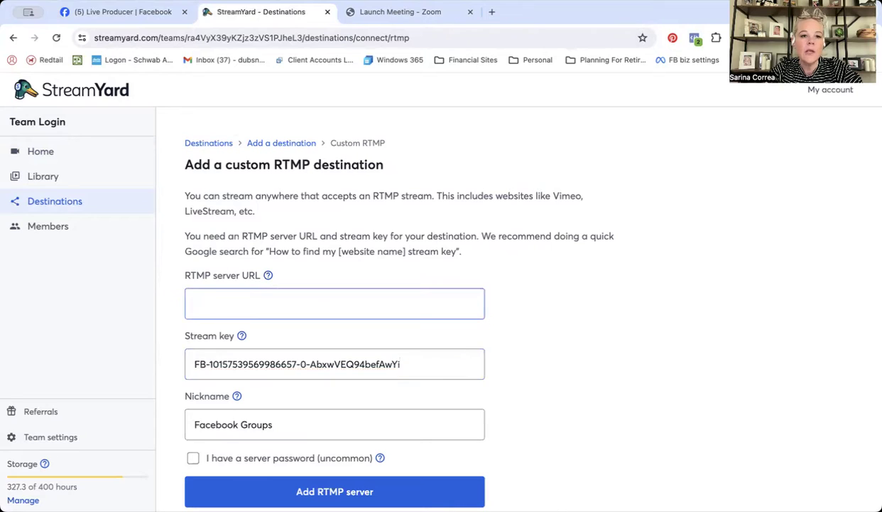
click(174, 12)
scroll(408, 263, down, 5)
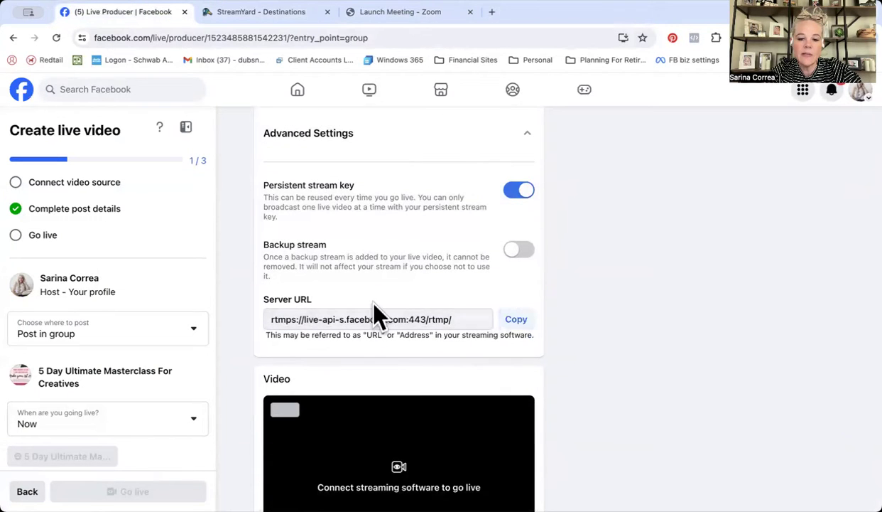
click(285, 14)
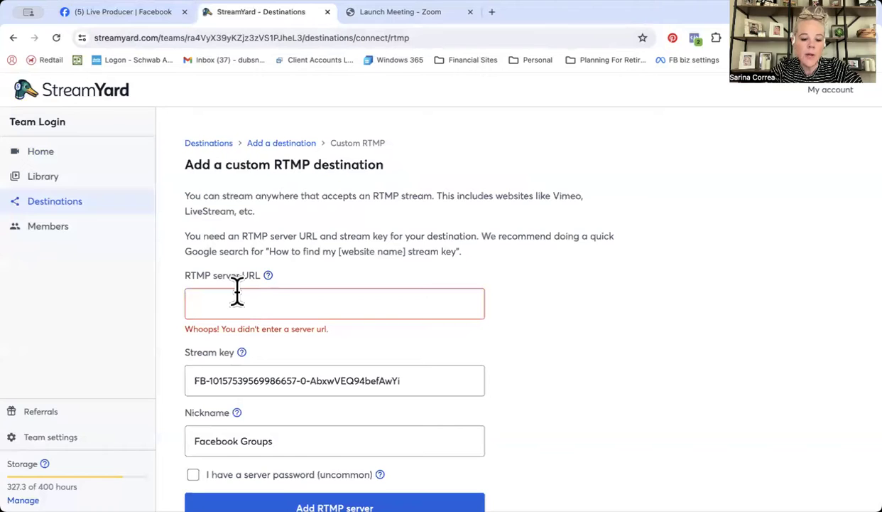
key(ctrl+v)
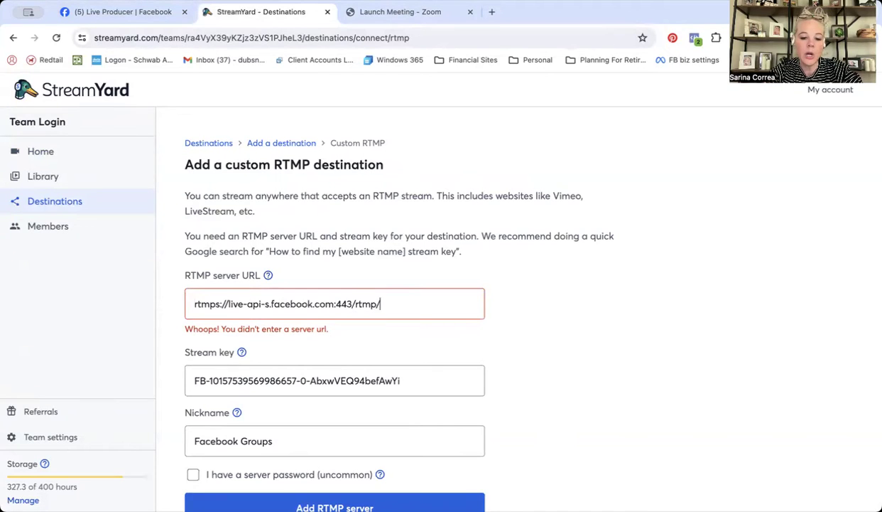
key(Return)
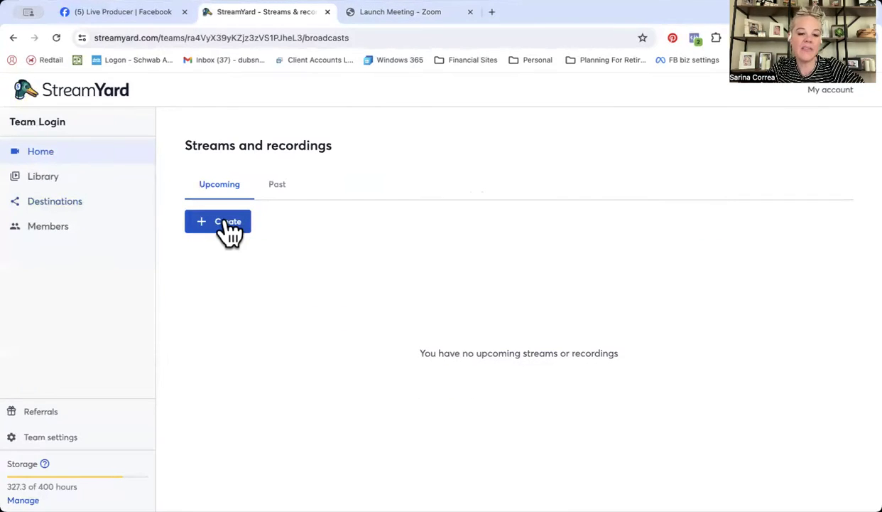
- Create a live stream titled 'Test Test' going to the Facebook Groups destination
click(225, 222)
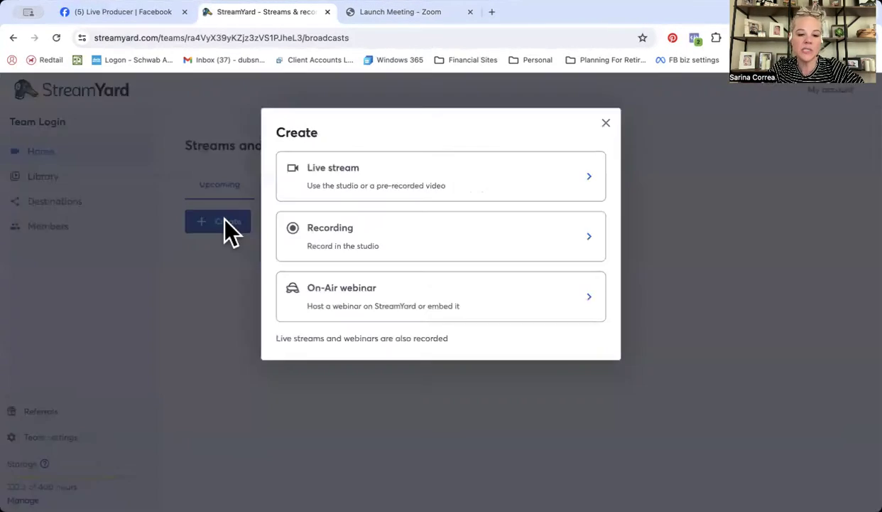
click(388, 191)
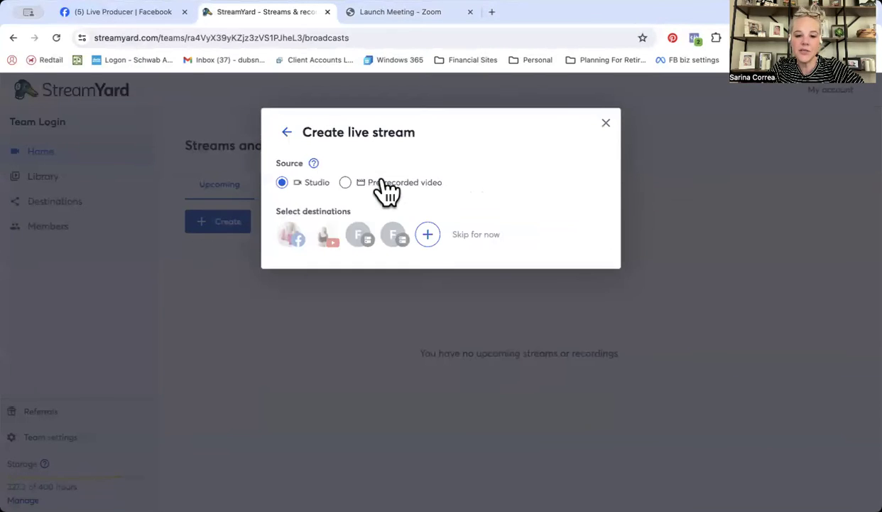
click(390, 236)
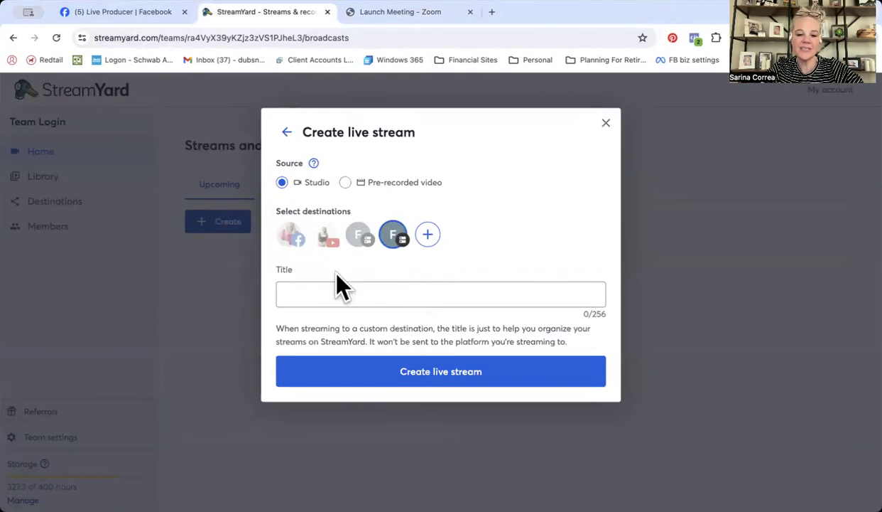
click(318, 297)
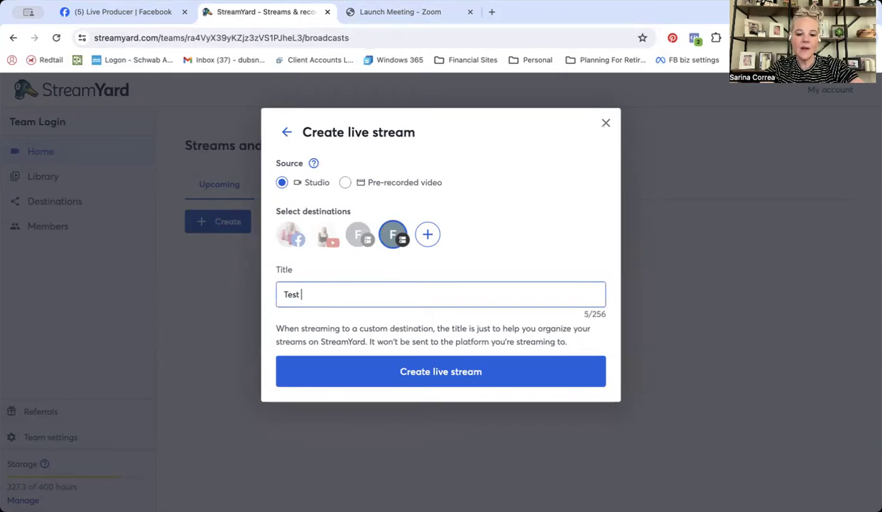
click(465, 378)
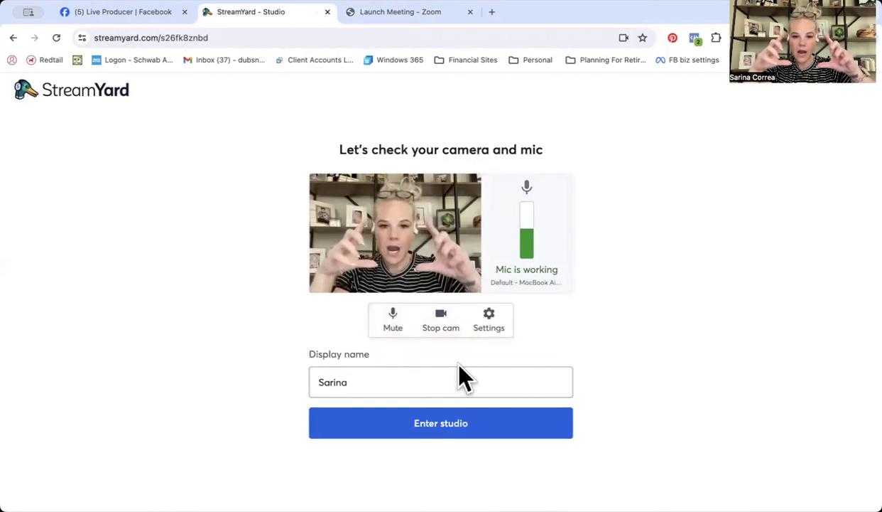
- Enter the 'Test Test' studio from the camera and mic check page
click(458, 428)
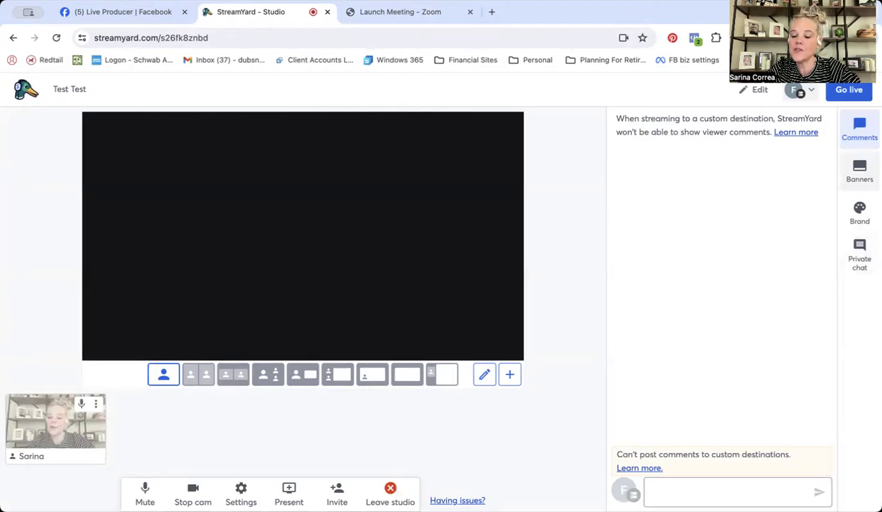
- Show the Momma Talks (Kajabi Covers-2024) background on stage from the Brand assets
click(860, 172)
click(860, 213)
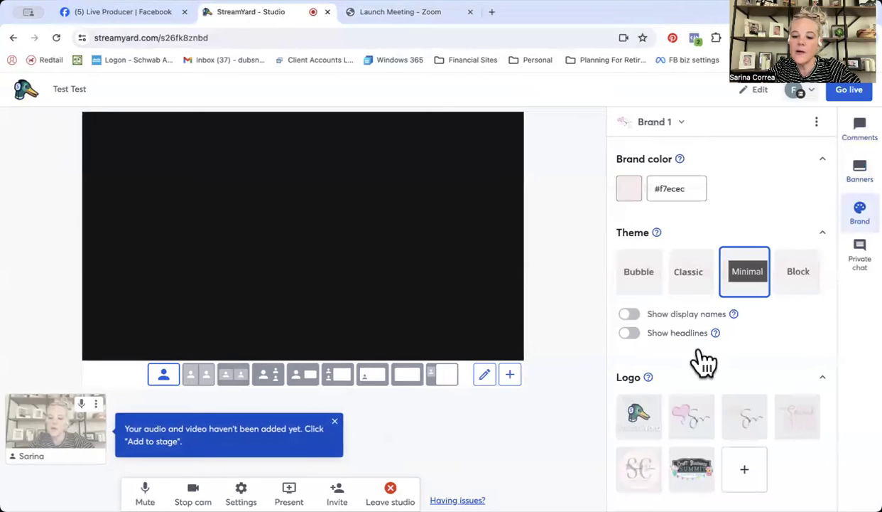
scroll(693, 360, down, 10)
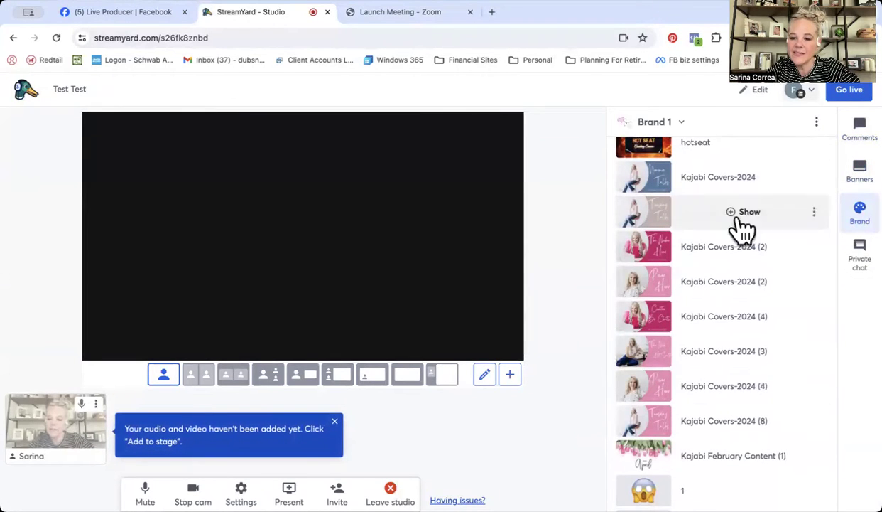
click(743, 177)
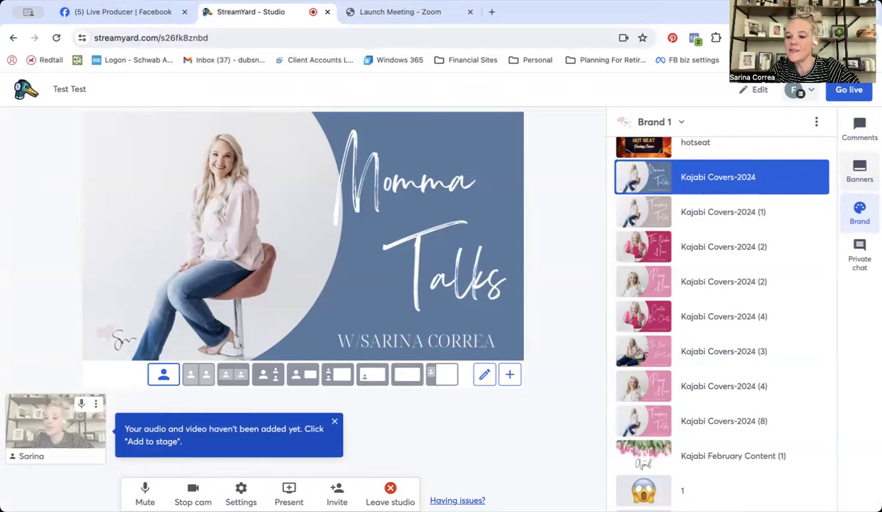
- Put 'The Live Will Begin Shortly!' ticker banner on stage, then return to Facebook
click(860, 171)
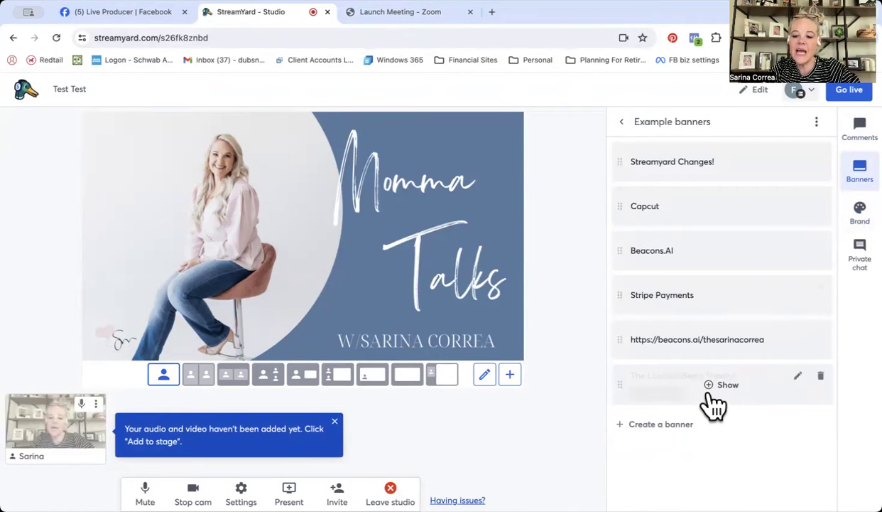
click(723, 384)
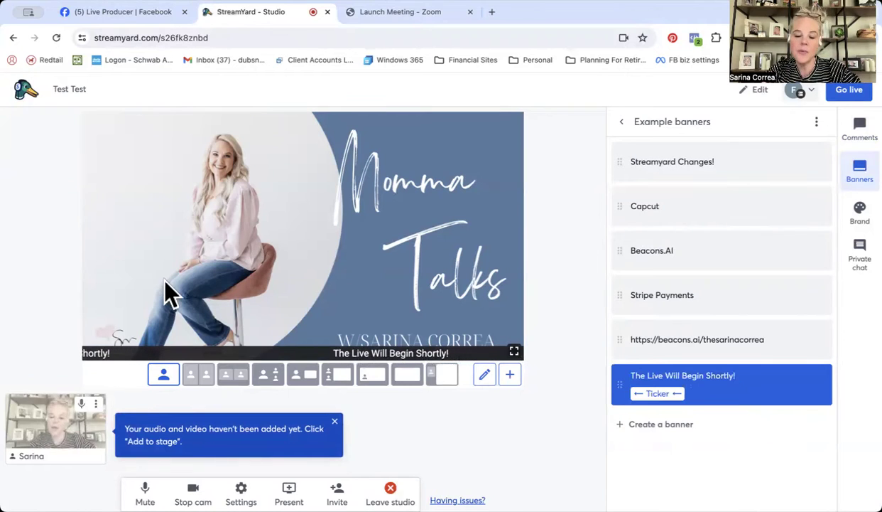
click(162, 14)
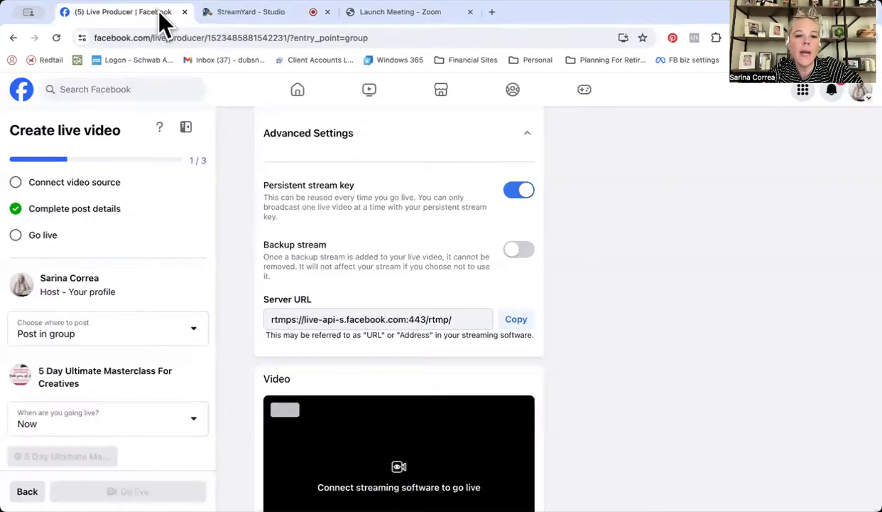
- Go live from the StreamYard studio at 1080p, then check Facebook's live setup
click(215, 19)
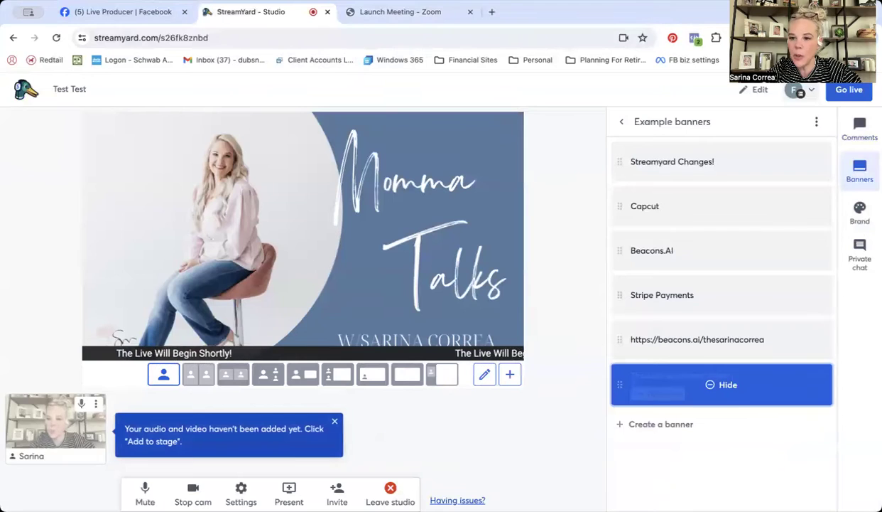
click(849, 91)
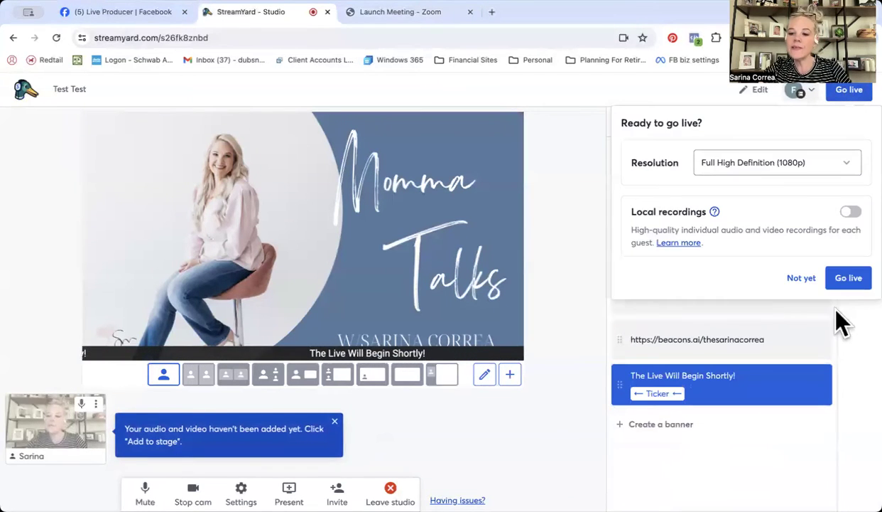
click(846, 279)
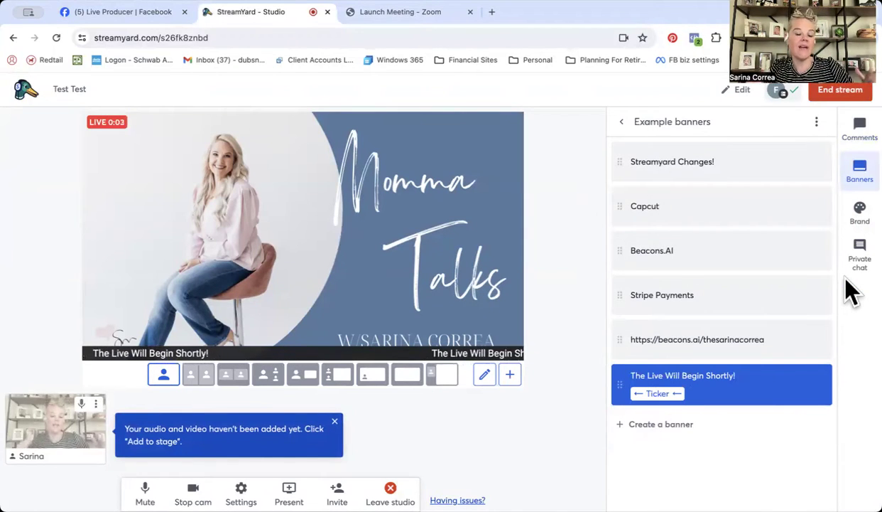
click(137, 13)
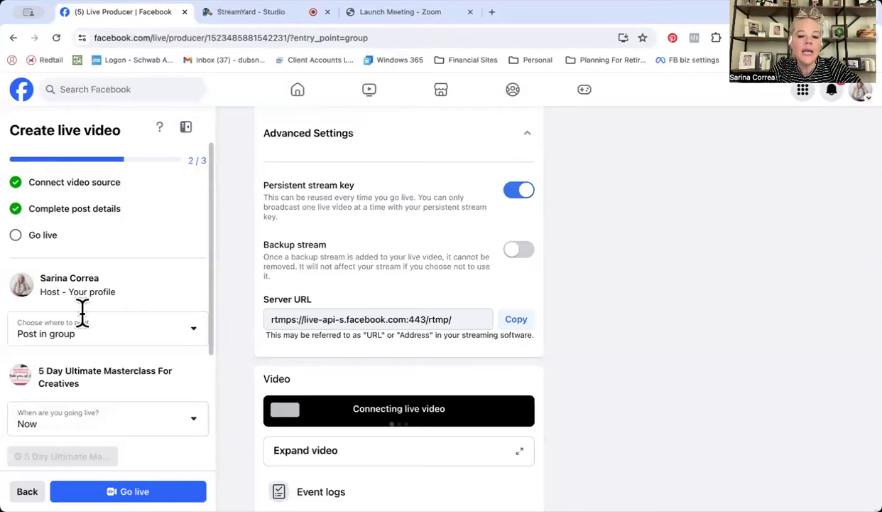
- Reload Facebook Live Producer so the incoming StreamYard feed previews
scroll(451, 336, down, 1)
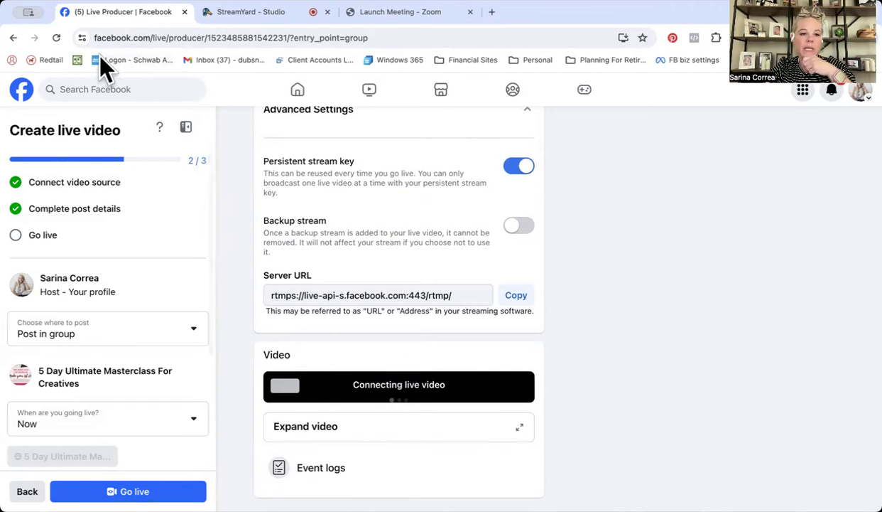
click(56, 38)
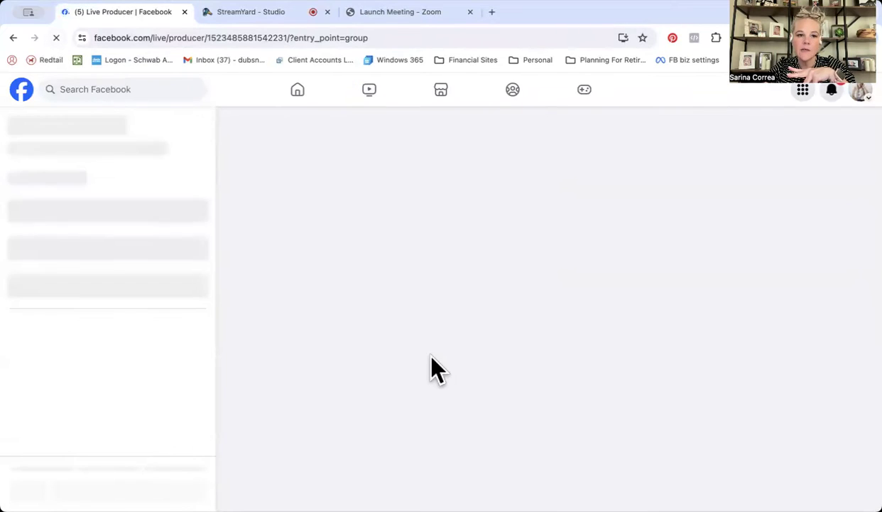
scroll(432, 353, down, 3)
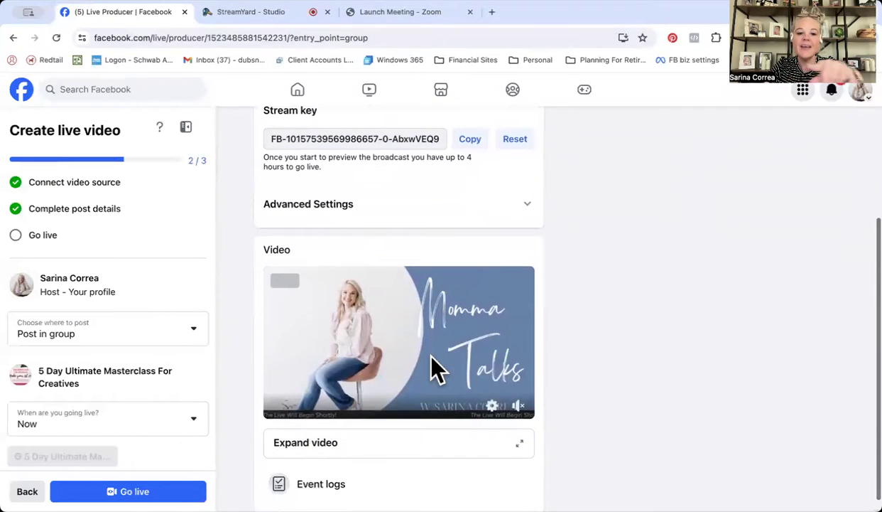
mouse_move(381, 331)
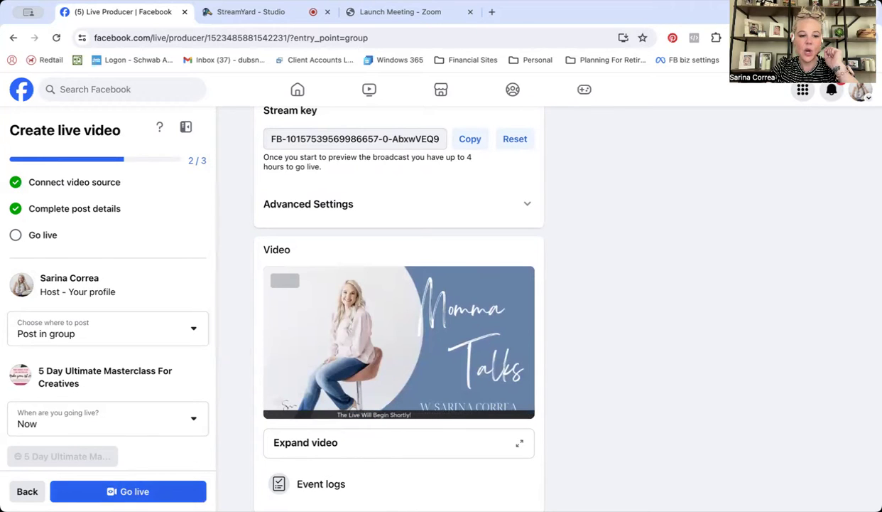
- Go live to the group without a title and return to the StreamYard studio
click(128, 491)
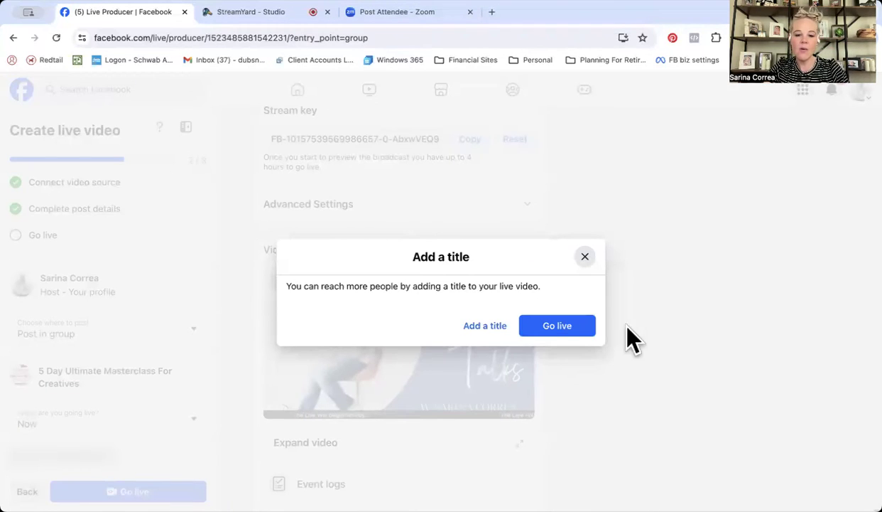
click(561, 328)
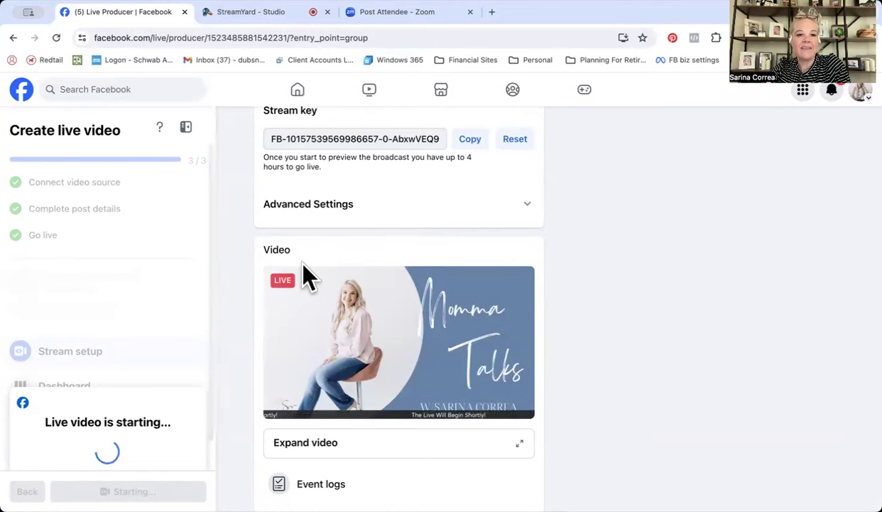
click(300, 12)
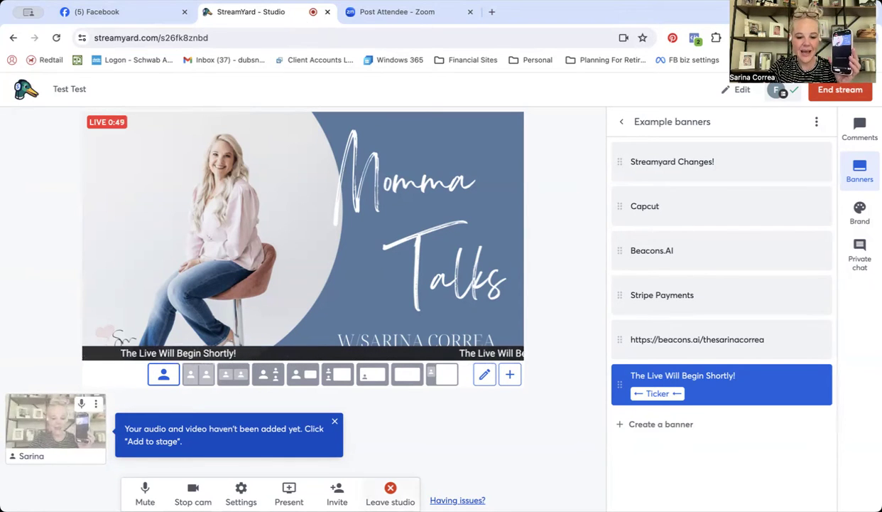
- Show the BIZ COACH INTRO video clip on stage and hide 'The Live Will Begin Shortly!' ticker
mouse_move(785, 244)
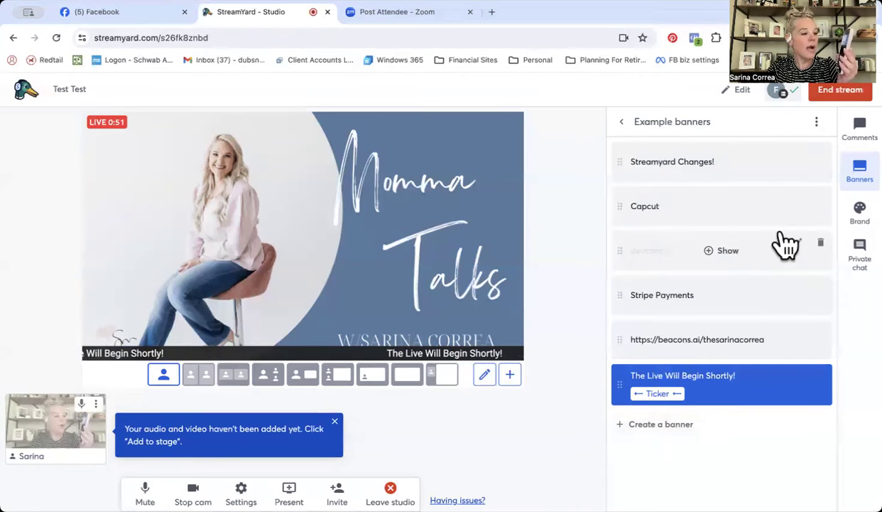
click(860, 213)
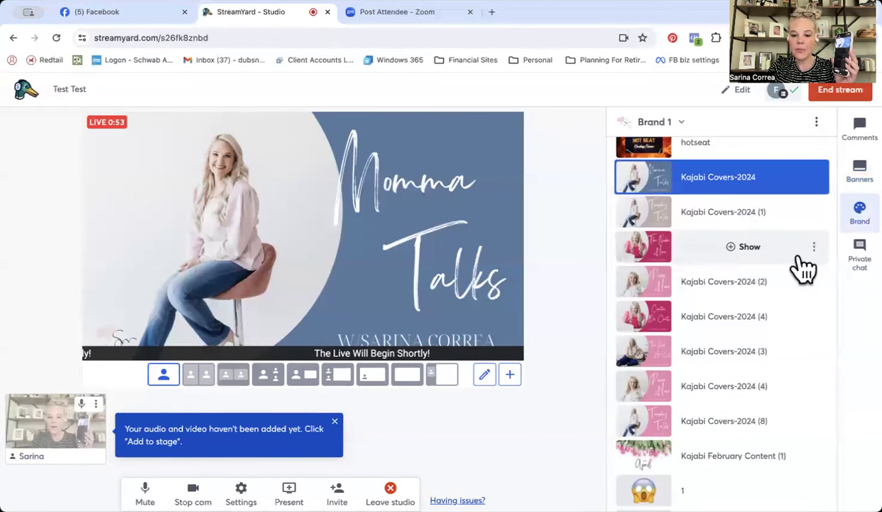
scroll(703, 351, down, 5)
scroll(703, 352, down, 5)
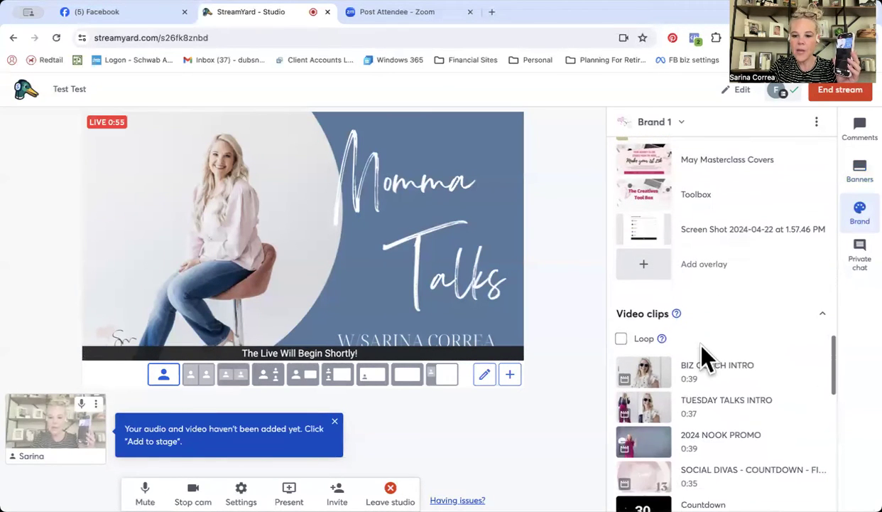
mouse_move(752, 405)
click(746, 373)
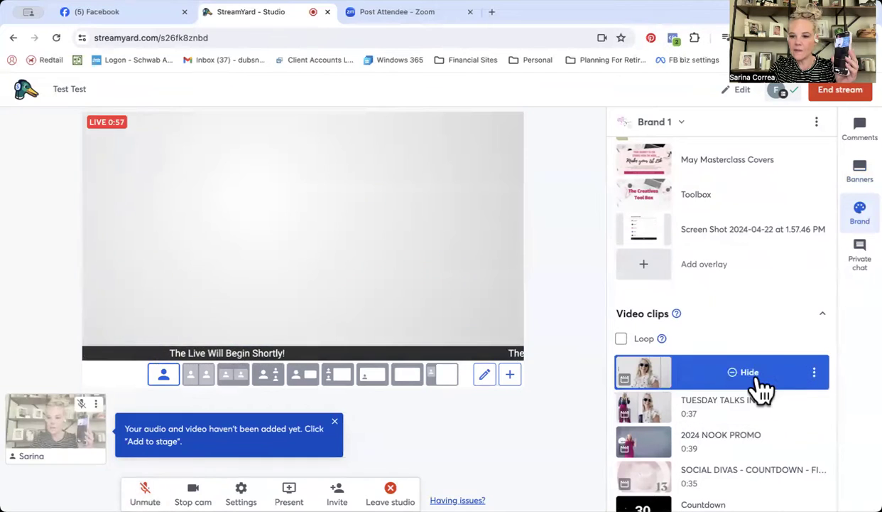
click(860, 170)
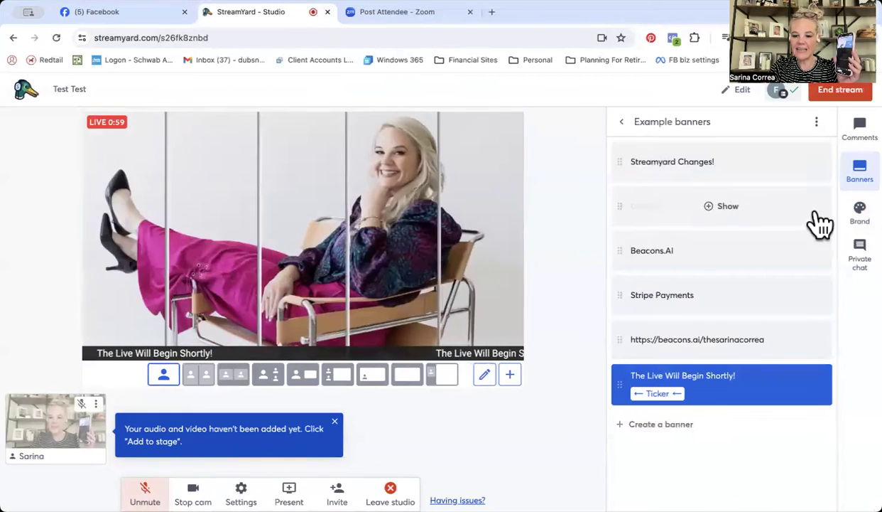
click(751, 391)
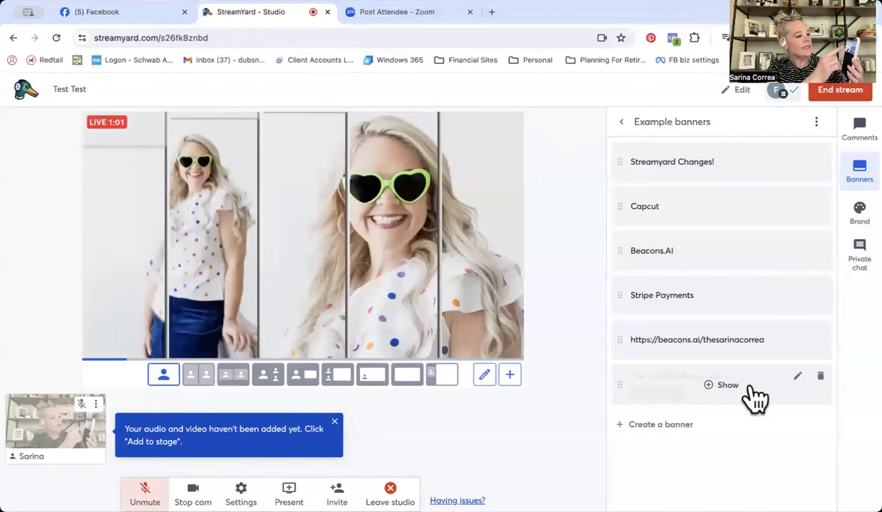